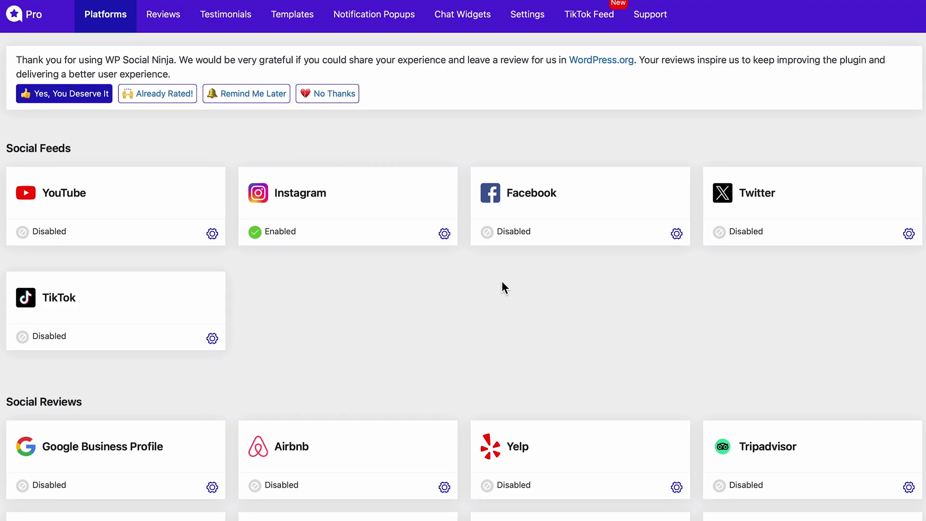
Step: Open the Facebook configuration, keep the OAuth 2.0 credentials type and start the Facebook authorization
{"action": "left_click", "coordinate": [539, 207]}
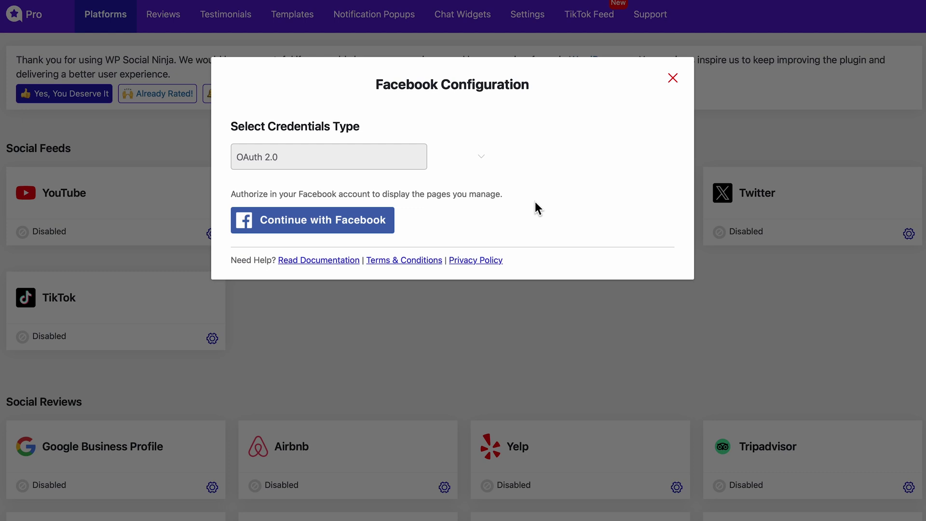
{"action": "left_click", "coordinate": [408, 168]}
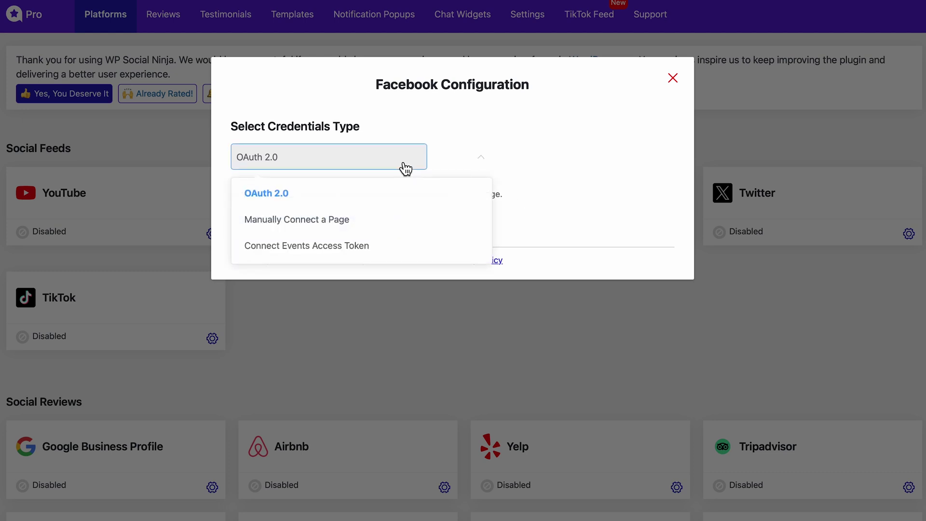
{"action": "left_click", "coordinate": [394, 193]}
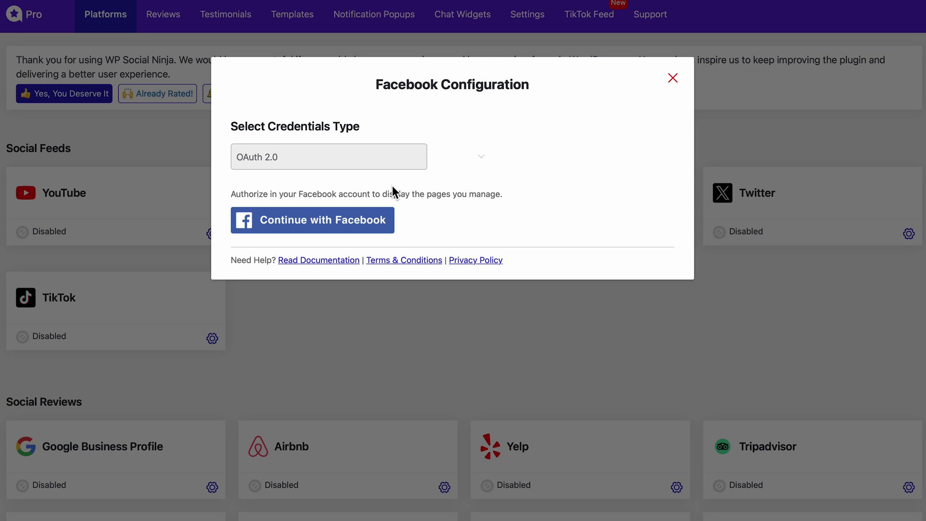
{"action": "left_click", "coordinate": [361, 234]}
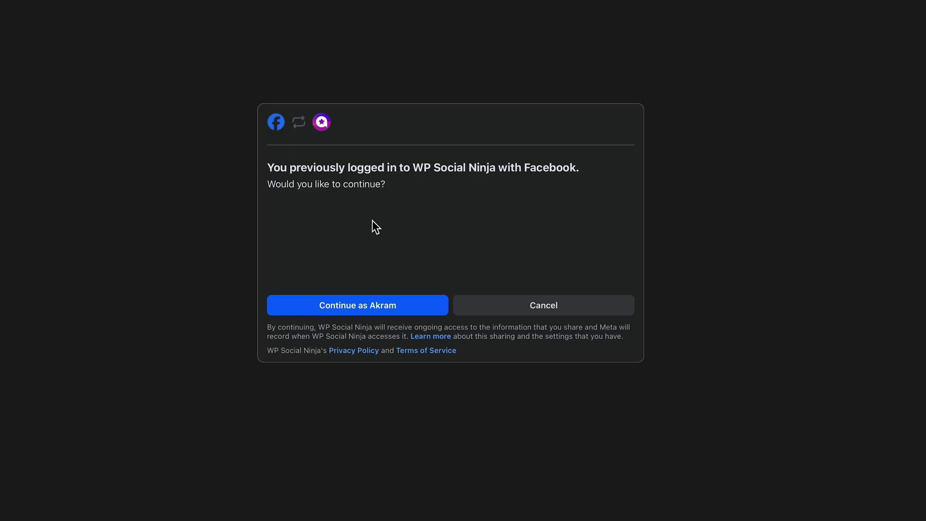
Step: Continue with the previously logged-in Facebook account and complete the access authorization for WP Social Ninja
{"action": "left_click", "coordinate": [362, 307]}
{"action": "left_click", "coordinate": [279, 167]}
{"action": "left_click", "coordinate": [279, 262]}
{"action": "left_click", "coordinate": [320, 414]}
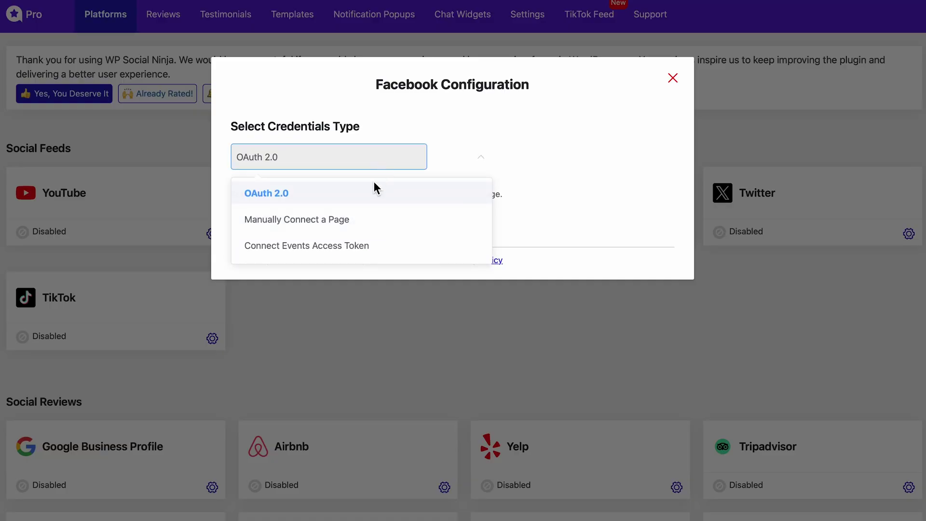
Step: Switch the credentials type to Manually Connect a Page and generate a Facebook Feed access token with the access token generator
{"action": "left_click", "coordinate": [365, 221]}
{"action": "left_click", "coordinate": [560, 208]}
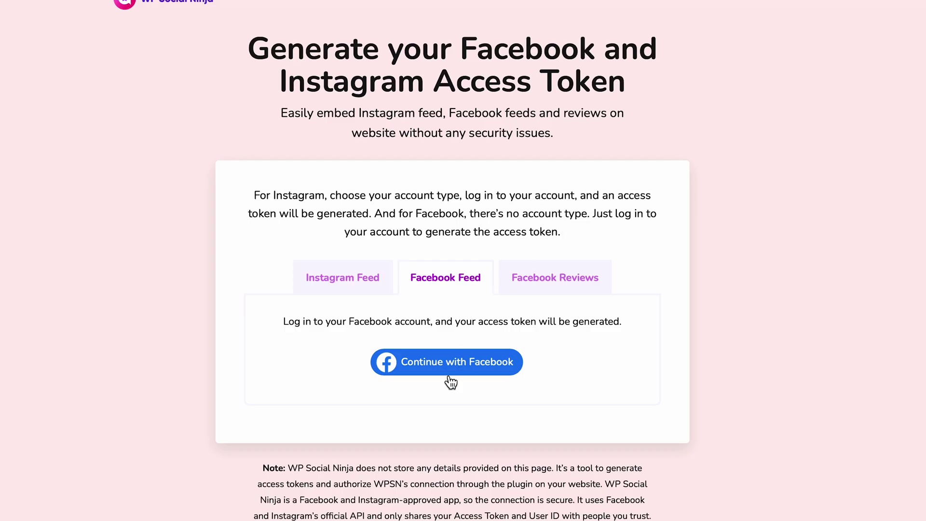
{"action": "left_click", "coordinate": [446, 372]}
{"action": "left_click", "coordinate": [381, 312]}
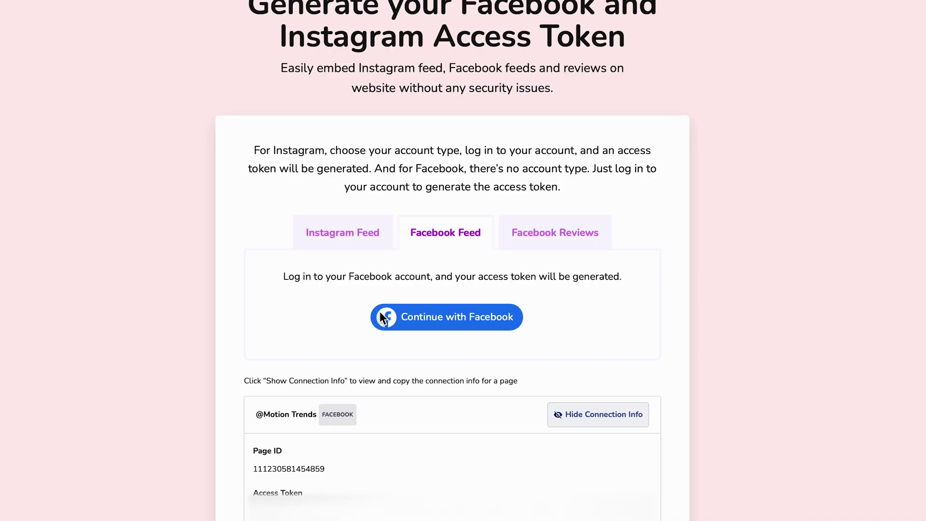
Step: Copy the page's generated access token, paste it into the Facebook configuration's Access Token field and connect
{"action": "scroll", "coordinate": [380, 311], "scroll_direction": "down", "scroll_amount": 3}
{"action": "left_click", "coordinate": [428, 435]}
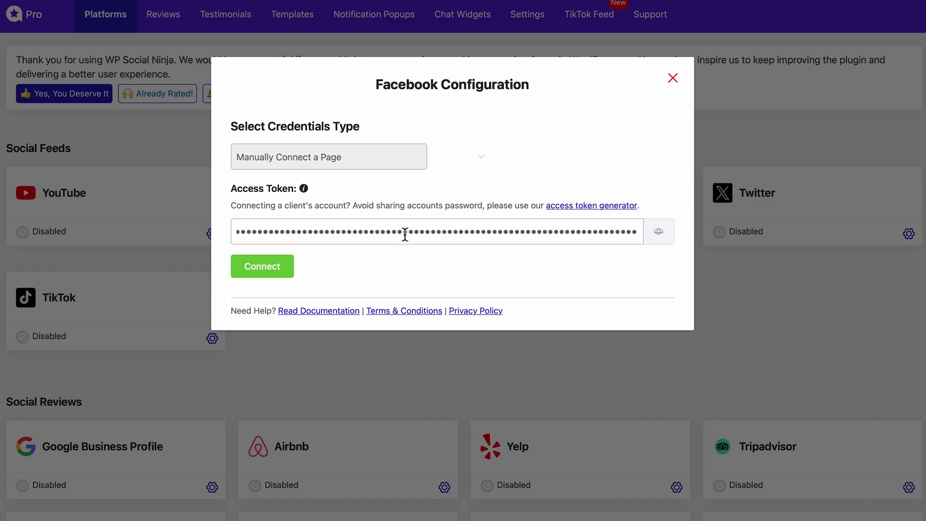
{"action": "left_click", "coordinate": [287, 274]}
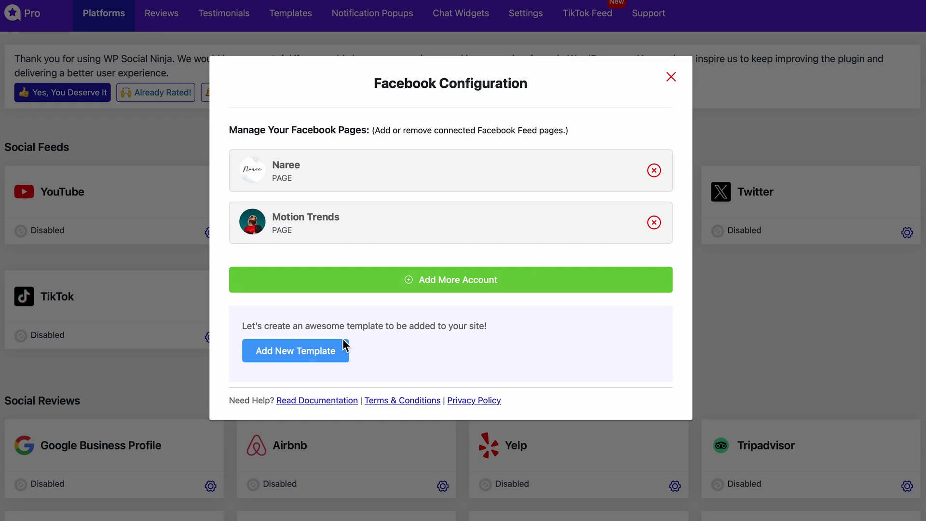
Step: Add a new Facebook template and look through its feed preview
{"action": "left_click", "coordinate": [332, 351]}
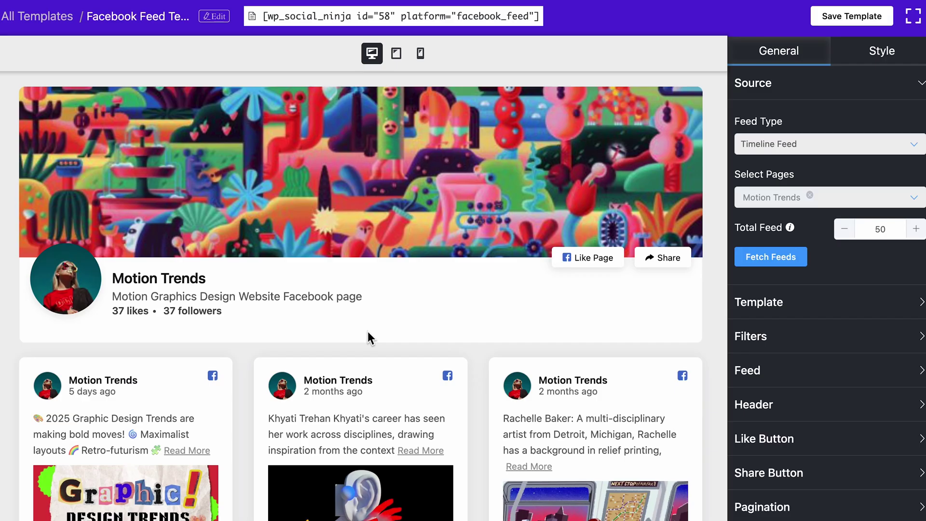
{"action": "scroll", "coordinate": [367, 331], "scroll_direction": "down", "scroll_amount": 10}
{"action": "scroll", "coordinate": [367, 332], "scroll_direction": "up", "scroll_amount": 10}
Step: Try the Albums feed type and return the source to Timeline Feed
{"action": "left_click", "coordinate": [909, 151]}
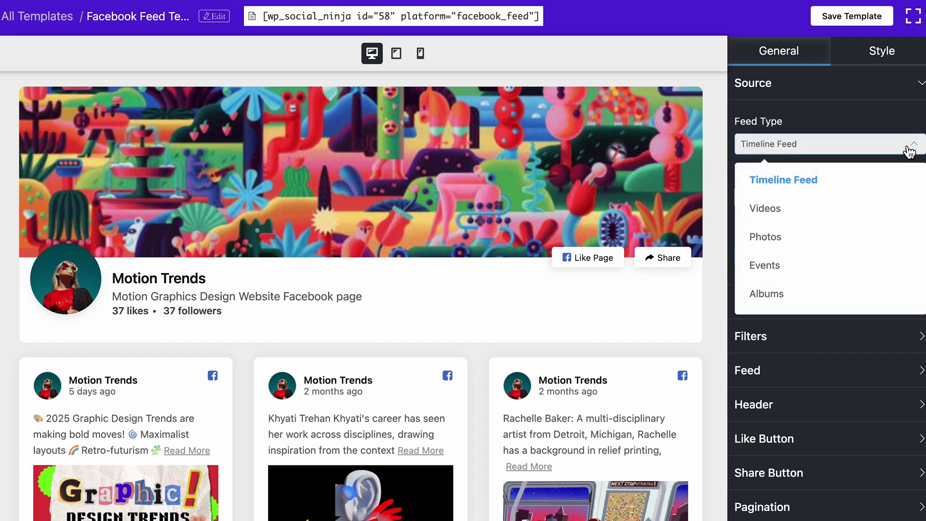
{"action": "left_click", "coordinate": [852, 294]}
{"action": "left_click", "coordinate": [838, 153]}
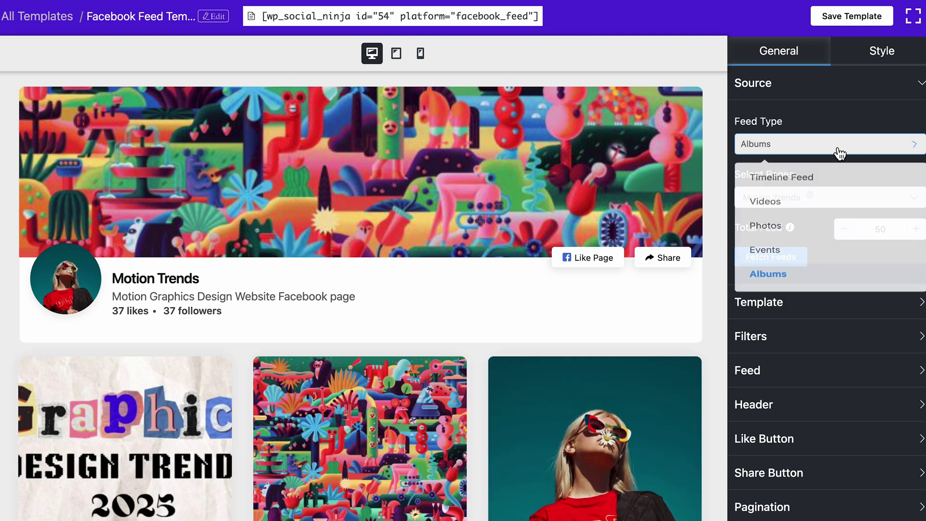
{"action": "left_click", "coordinate": [825, 180]}
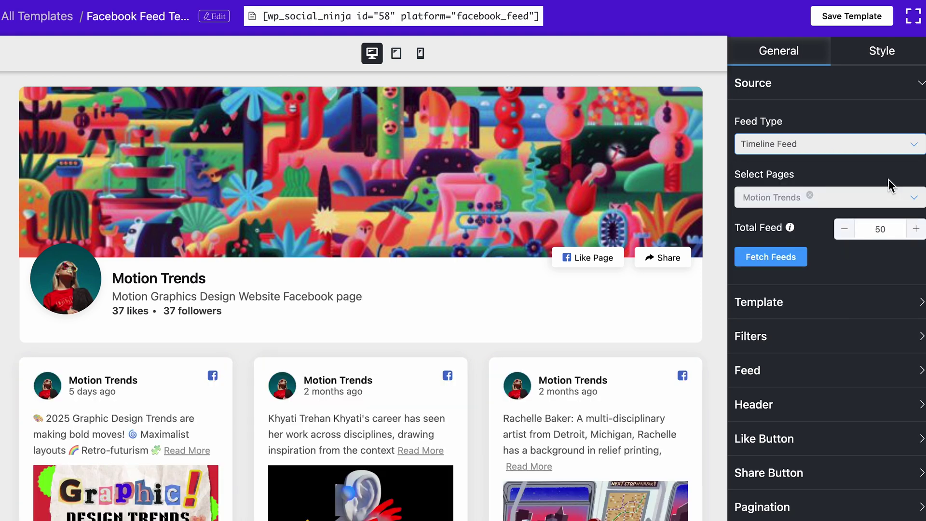
{"action": "left_click", "coordinate": [895, 198]}
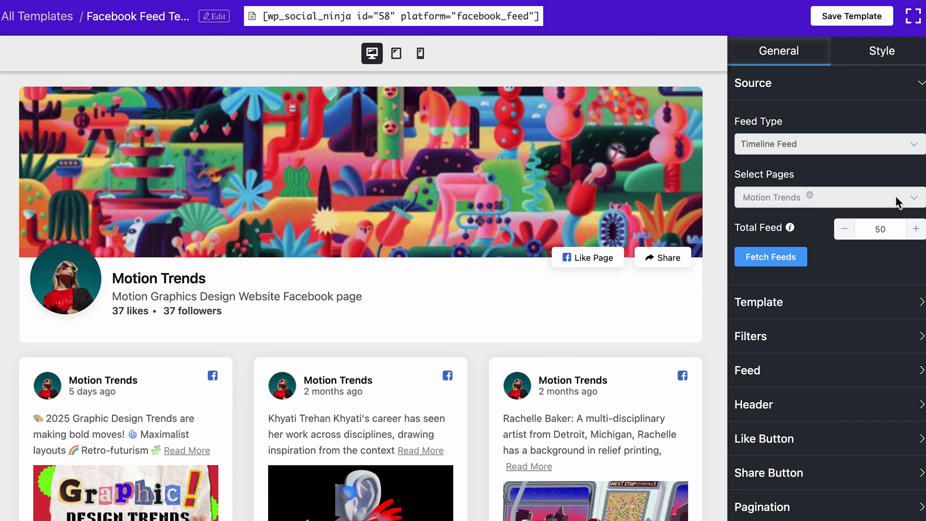
{"action": "left_click", "coordinate": [889, 238]}
{"action": "left_click", "coordinate": [890, 241]}
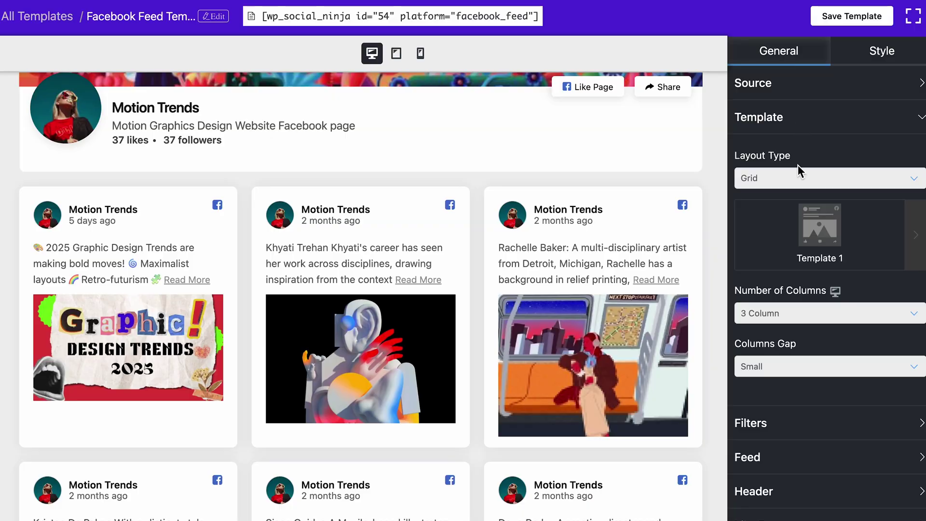
Step: Change the feed template's layout type to Masonry
{"action": "left_click", "coordinate": [796, 181]}
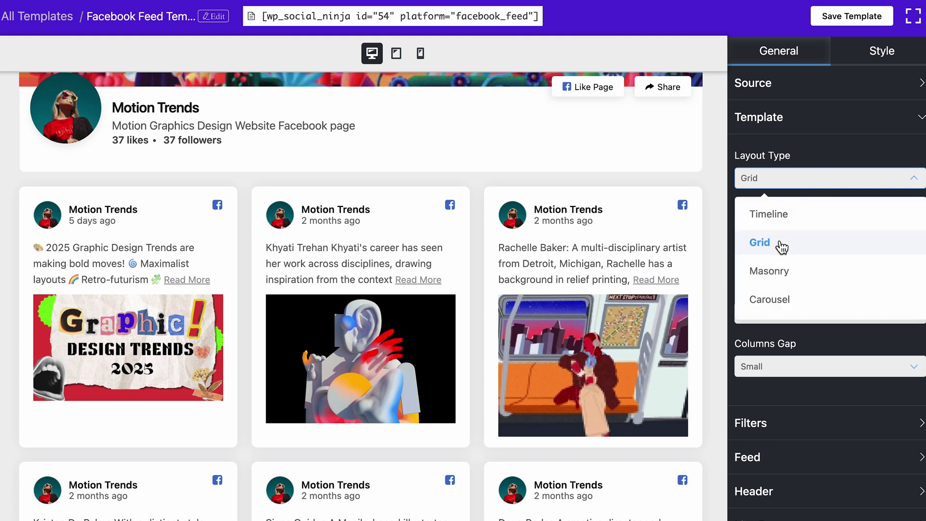
{"action": "left_click", "coordinate": [777, 273]}
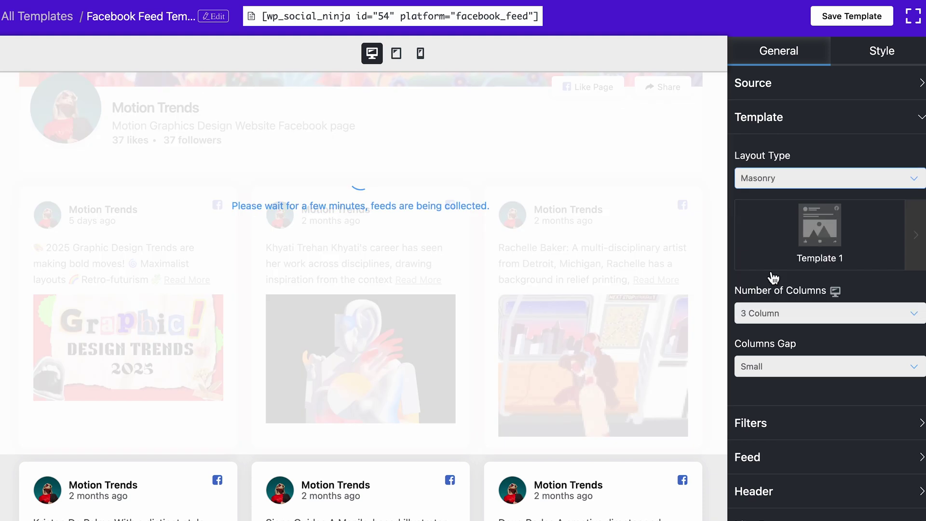
Step: Try a 4-column layout and return the number of columns to 3
{"action": "left_click", "coordinate": [779, 321]}
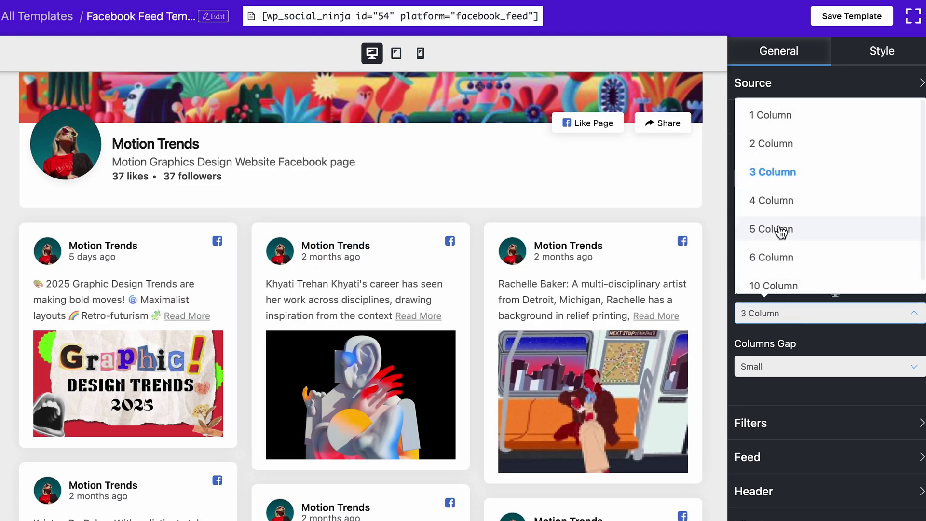
{"action": "left_click", "coordinate": [786, 212]}
{"action": "left_click", "coordinate": [770, 314]}
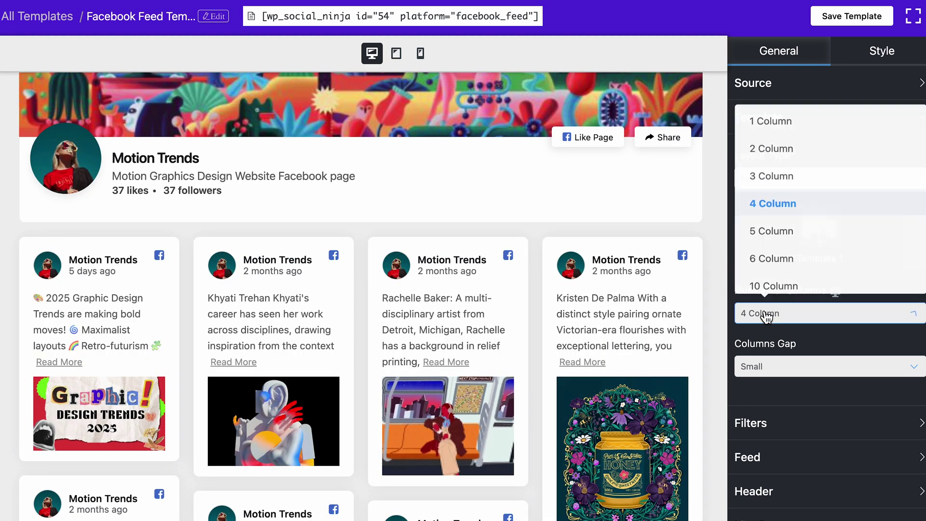
{"action": "left_click", "coordinate": [771, 182]}
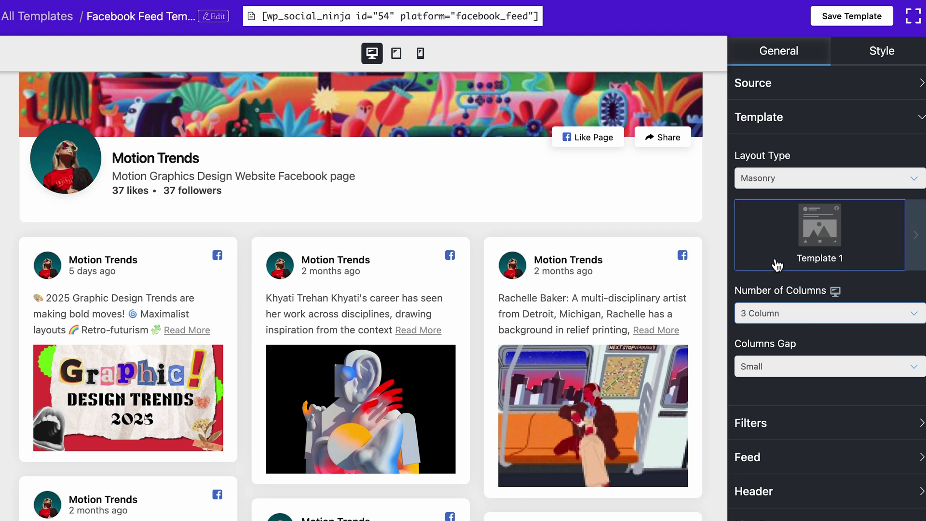
Step: Set the columns gap of the Masonry layout to Wider and close the template settings
{"action": "left_click", "coordinate": [781, 374]}
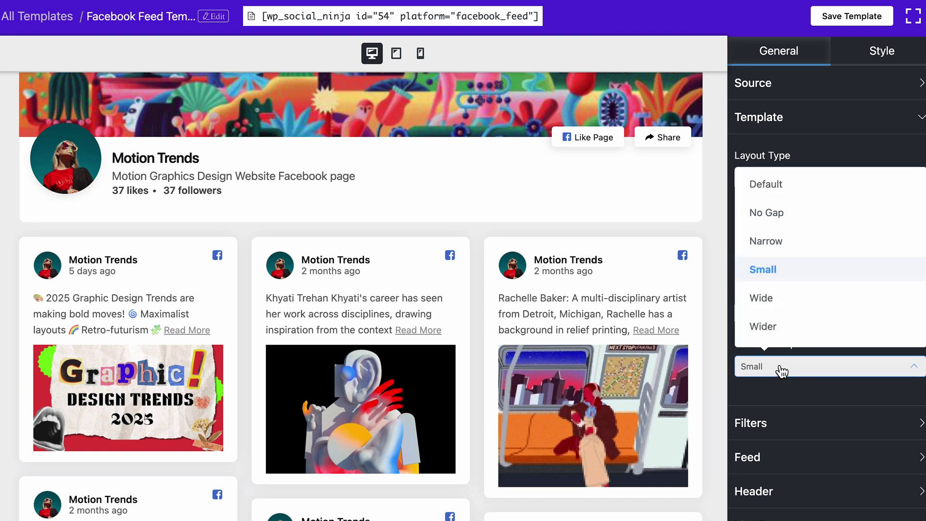
{"action": "left_click", "coordinate": [789, 333]}
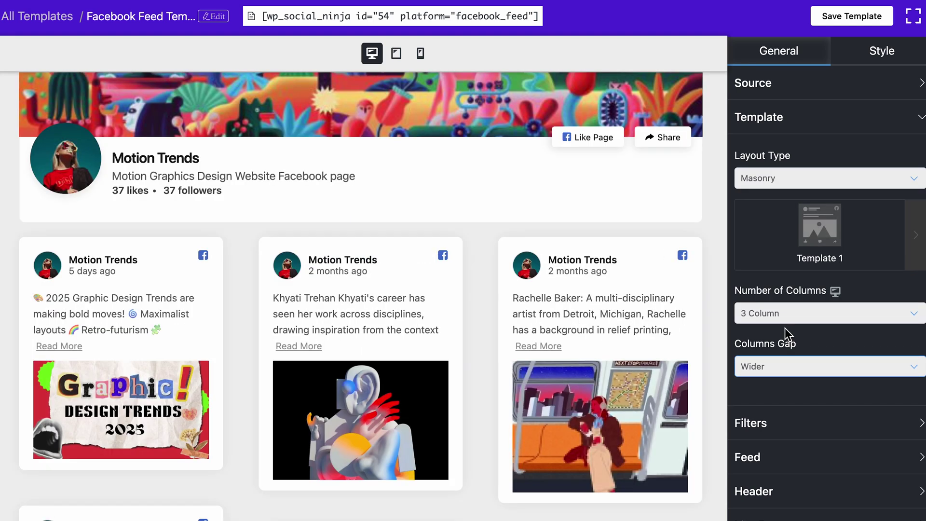
{"action": "left_click", "coordinate": [849, 117]}
Step: Try the Descending posts order in the filter settings and return it to Ascending
{"action": "left_click", "coordinate": [875, 153]}
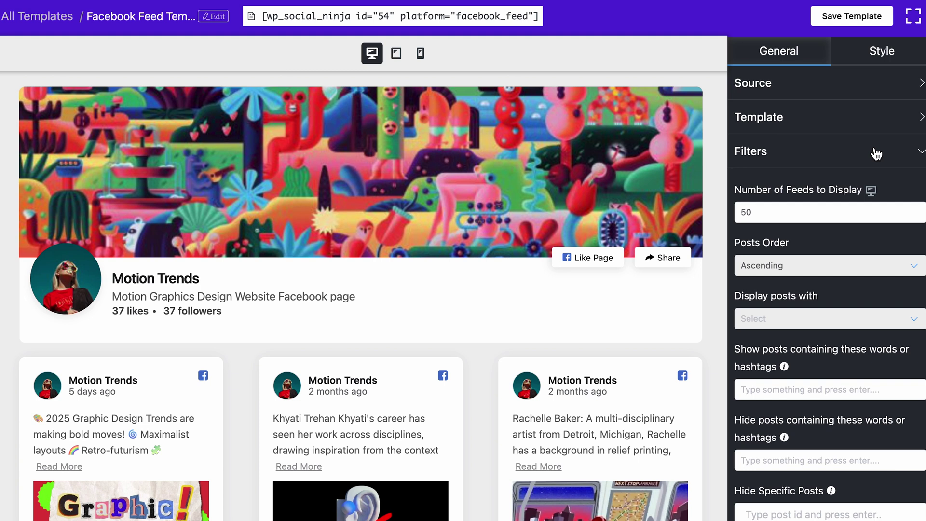
{"action": "scroll", "coordinate": [877, 154], "scroll_direction": "down", "scroll_amount": 3}
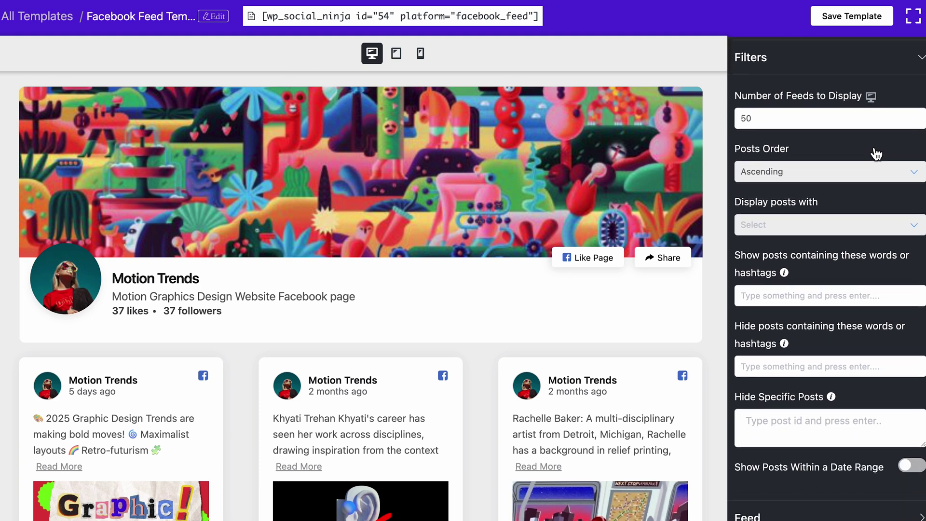
{"action": "left_click", "coordinate": [895, 172]}
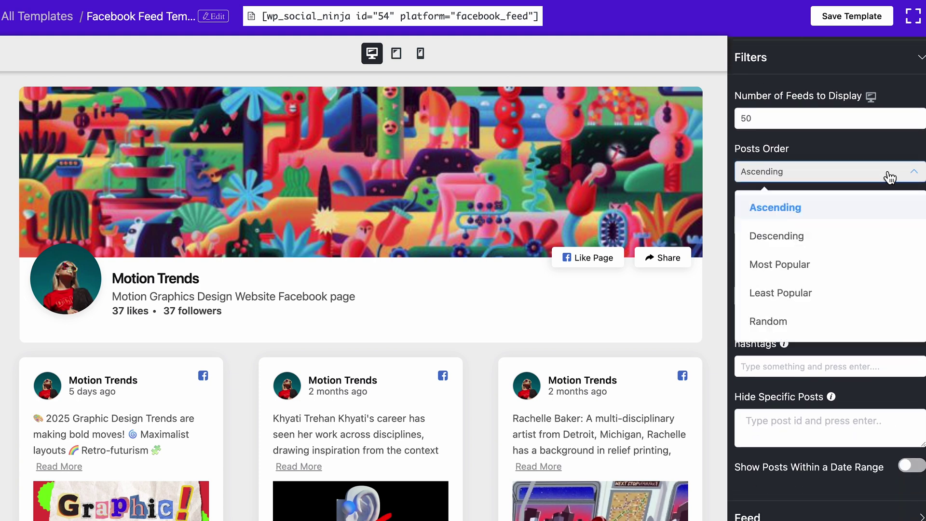
{"action": "left_click", "coordinate": [843, 238]}
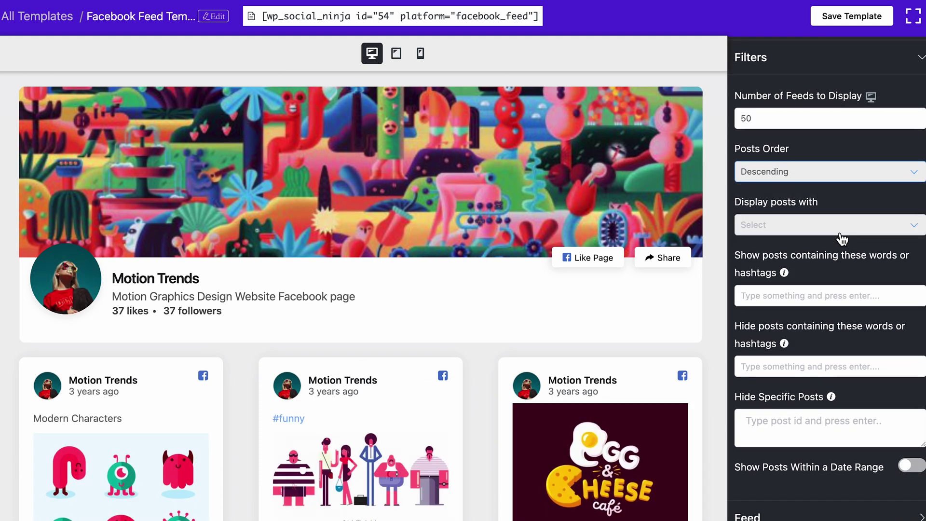
{"action": "left_click", "coordinate": [884, 178]}
{"action": "left_click", "coordinate": [862, 208]}
Step: Enable Show Posts Within a Date Range in the filters and look over its date options
{"action": "scroll", "coordinate": [861, 205], "scroll_direction": "down", "scroll_amount": 3}
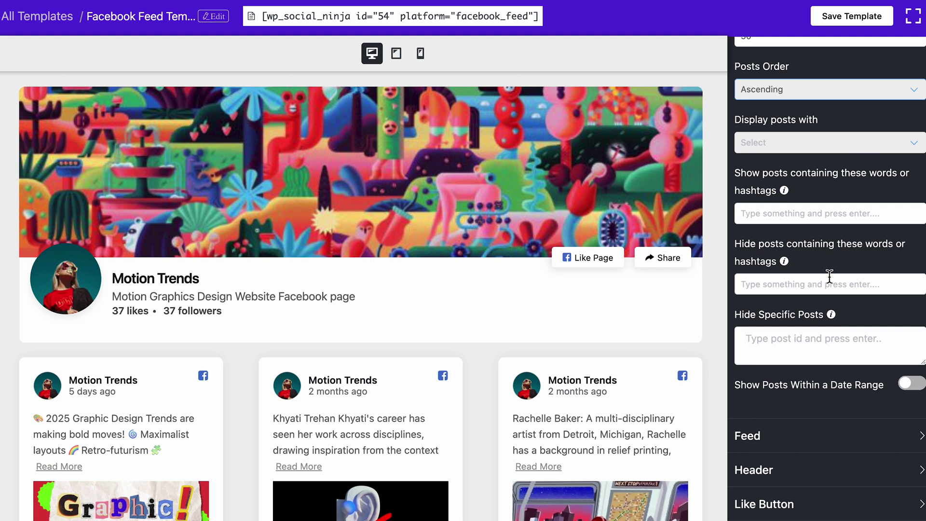
{"action": "left_click", "coordinate": [911, 384]}
{"action": "scroll", "coordinate": [912, 389], "scroll_direction": "down", "scroll_amount": 2}
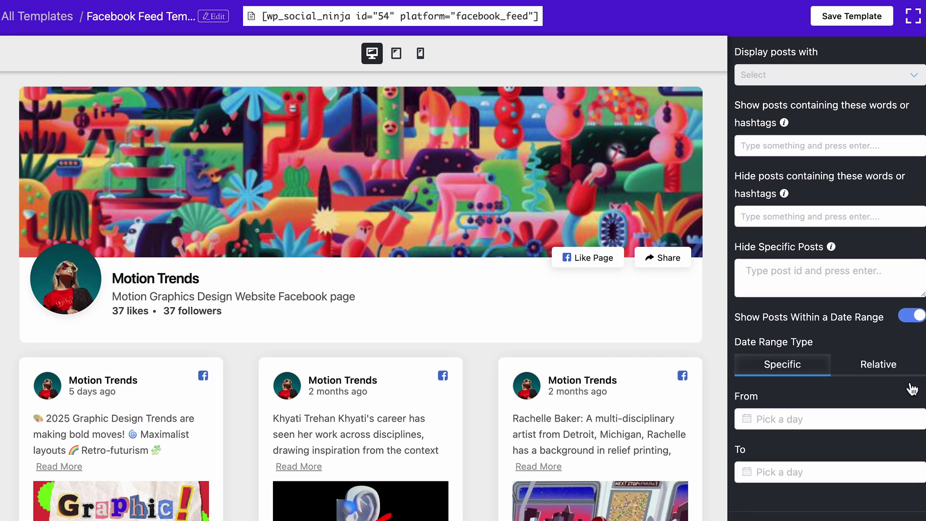
{"action": "scroll", "coordinate": [912, 388], "scroll_direction": "down", "scroll_amount": 2}
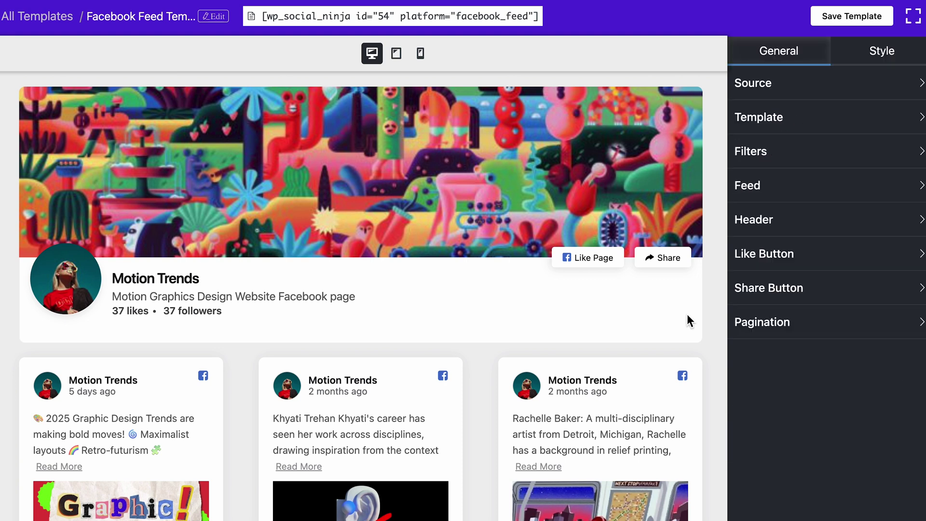
Step: Examine the choices for images resolution and for where posts open in the Feed settings
{"action": "left_click", "coordinate": [815, 194]}
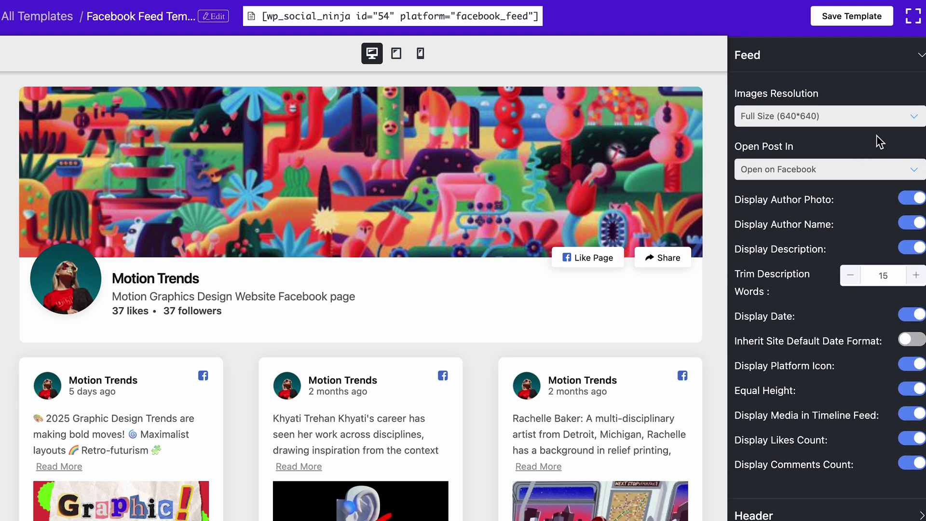
{"action": "left_click", "coordinate": [900, 127]}
{"action": "left_click", "coordinate": [900, 126]}
{"action": "left_click", "coordinate": [901, 170]}
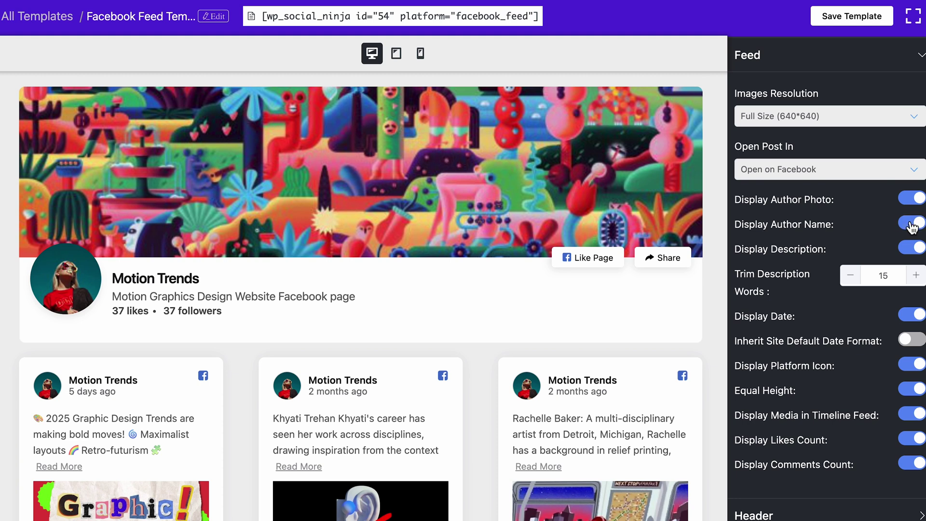
Step: Try switching the post description and other feed display options off and back on
{"action": "left_click", "coordinate": [912, 248]}
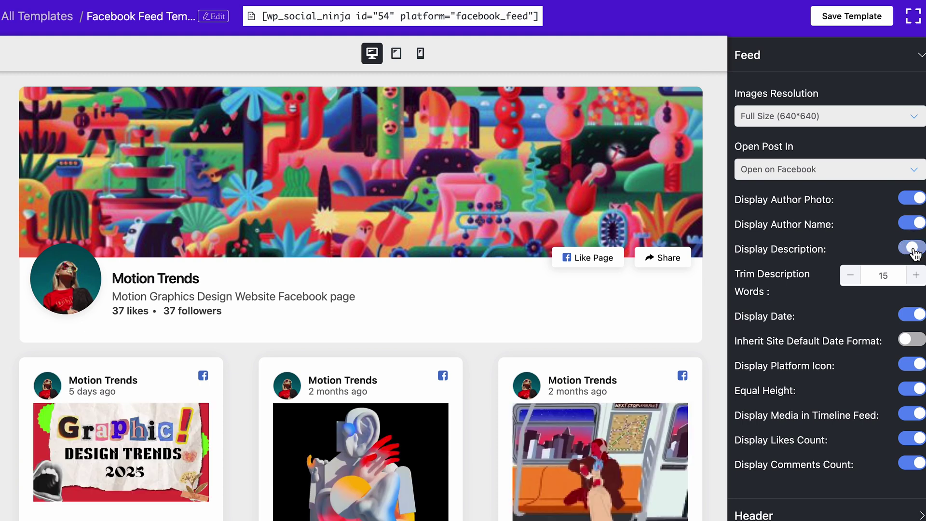
{"action": "left_click", "coordinate": [912, 248]}
{"action": "scroll", "coordinate": [911, 248], "scroll_direction": "down", "scroll_amount": 1}
{"action": "left_click", "coordinate": [911, 268]}
{"action": "left_click", "coordinate": [910, 370]}
{"action": "left_click", "coordinate": [909, 371]}
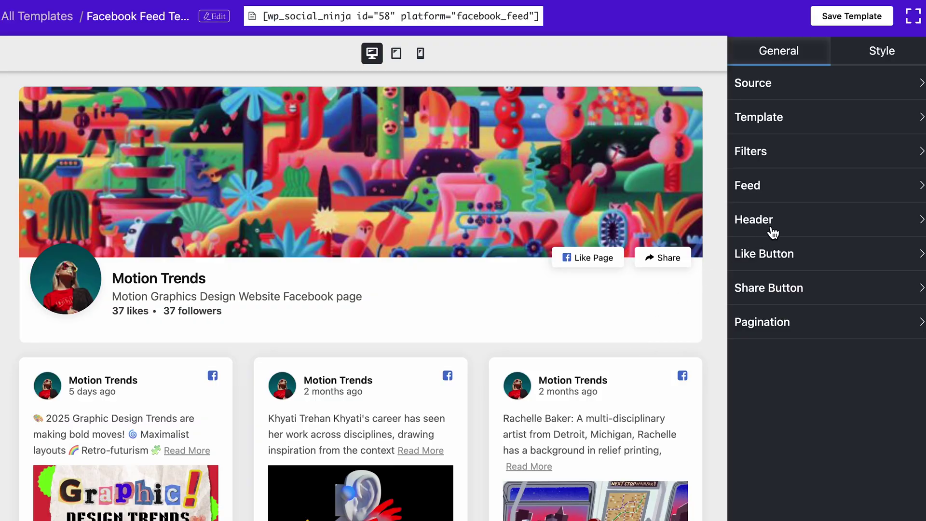
Step: Examine the feed's Header settings, including which accounts are offered for display
{"action": "left_click", "coordinate": [768, 231]}
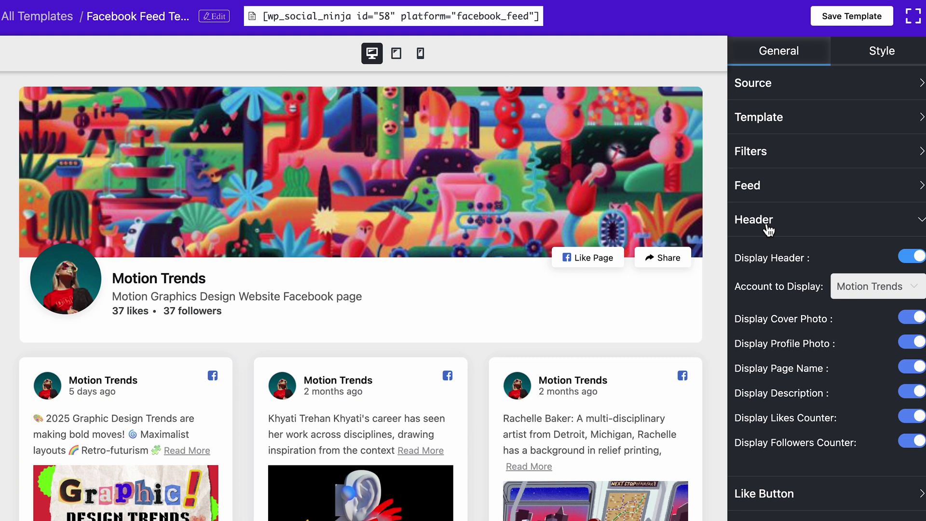
{"action": "left_click", "coordinate": [853, 291]}
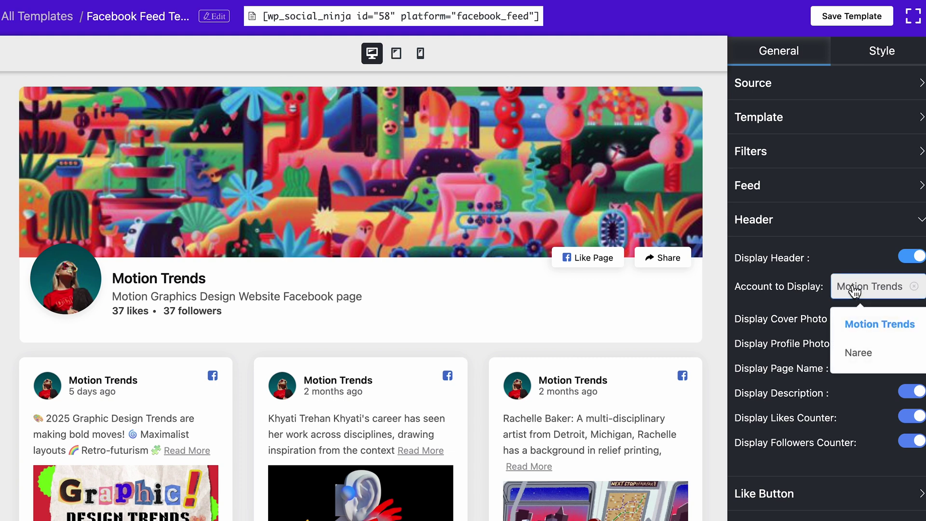
{"action": "left_click", "coordinate": [804, 227]}
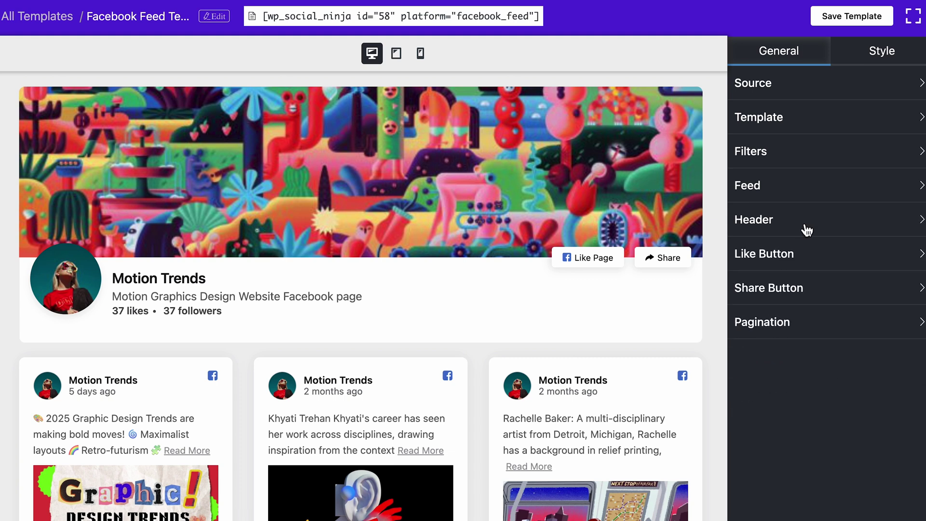
Step: Look over the Like Button and Share Button settings for display, position and button text
{"action": "left_click", "coordinate": [802, 260]}
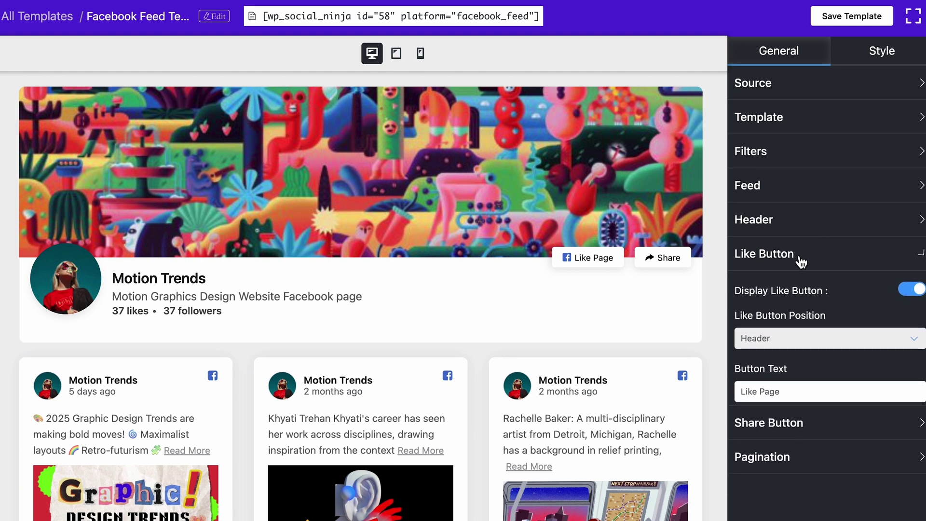
{"action": "left_click", "coordinate": [802, 260]}
{"action": "left_click", "coordinate": [790, 294]}
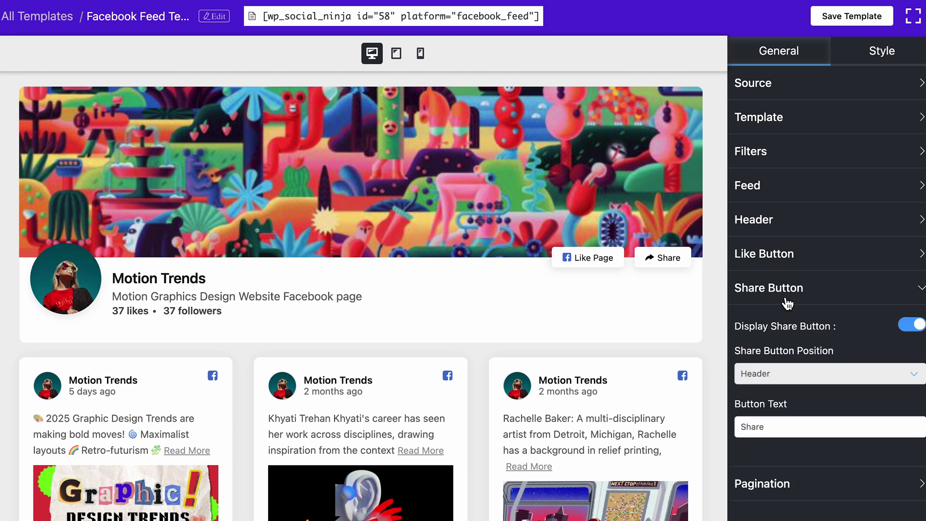
{"action": "left_click", "coordinate": [788, 300]}
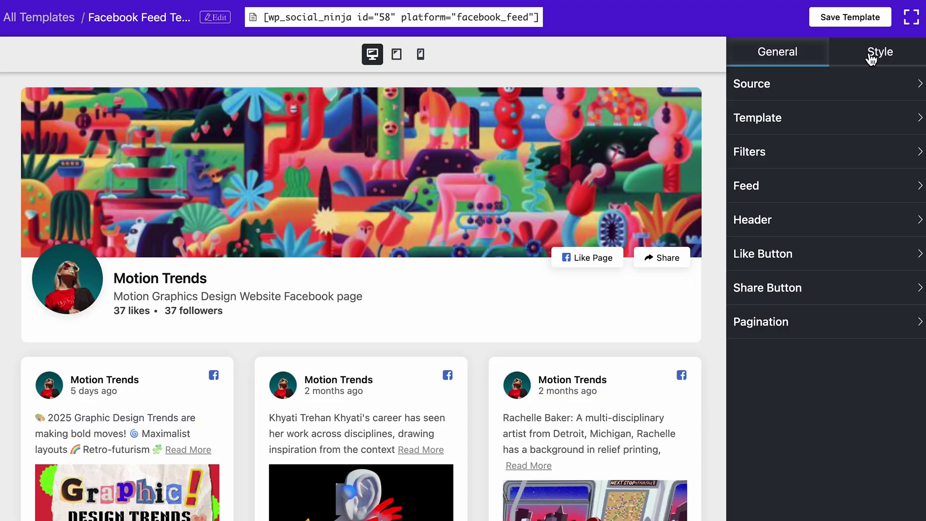
Step: Enable custom styling for the template and set the header box's background color to black
{"action": "left_click", "coordinate": [871, 59]}
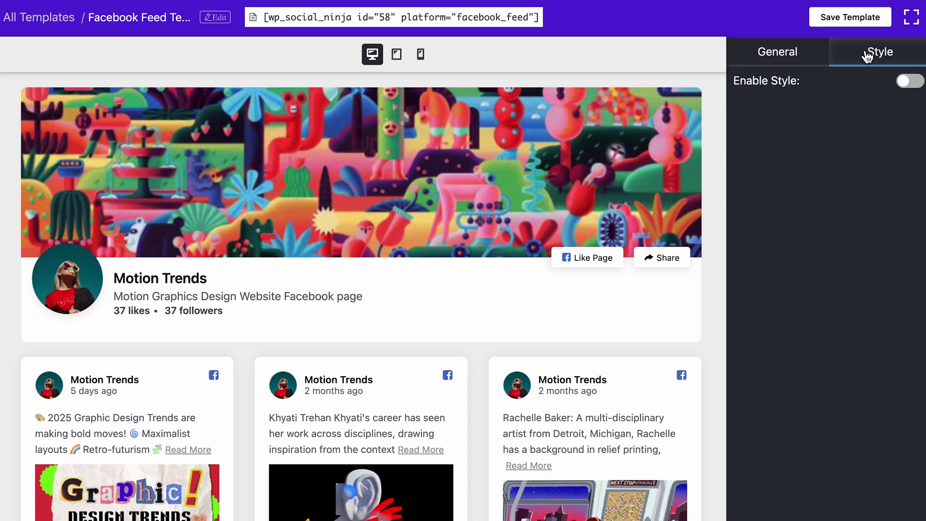
{"action": "left_click", "coordinate": [911, 82]}
{"action": "left_click", "coordinate": [907, 115]}
{"action": "scroll", "coordinate": [904, 145], "scroll_direction": "down", "scroll_amount": 3}
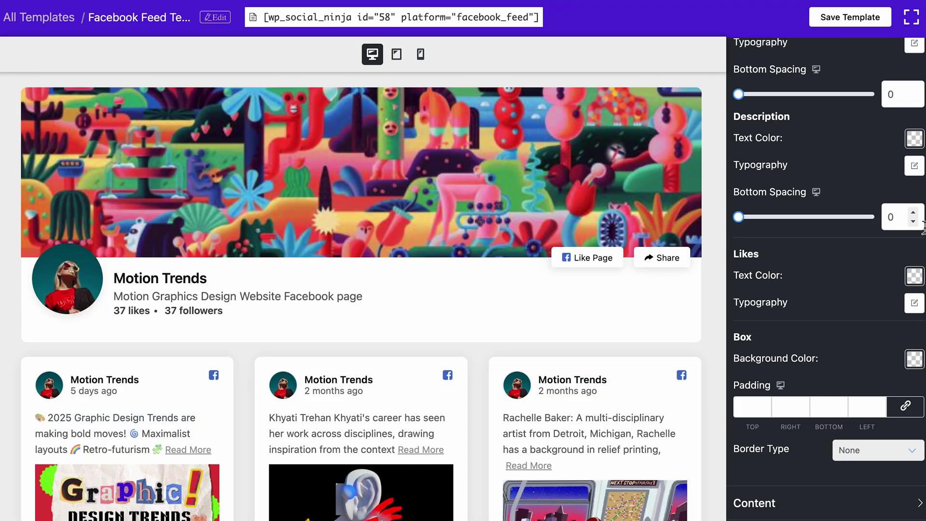
{"action": "left_click", "coordinate": [914, 359]}
{"action": "left_click", "coordinate": [738, 305]}
{"action": "left_click", "coordinate": [905, 333]}
Step: Set the header's user name text color to white
{"action": "scroll", "coordinate": [820, 217], "scroll_direction": "up", "scroll_amount": 3}
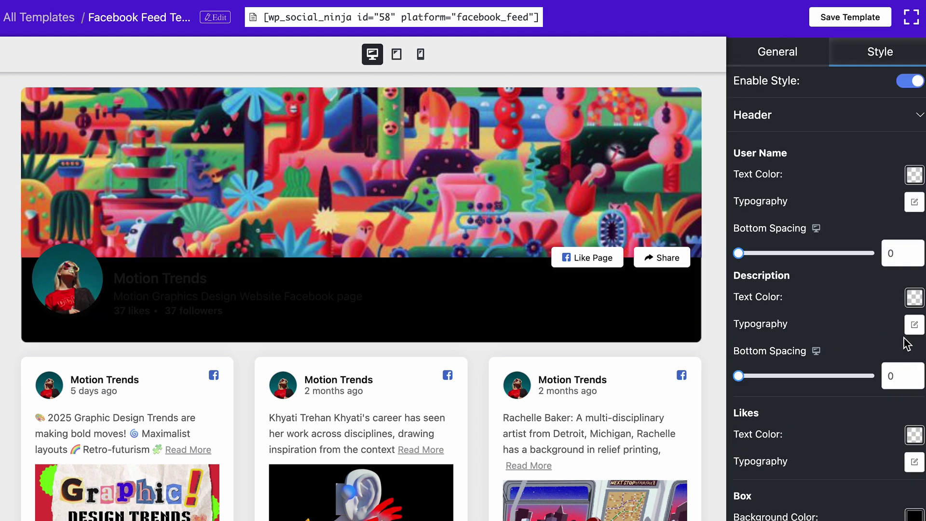
{"action": "left_click", "coordinate": [914, 175]}
{"action": "left_click", "coordinate": [718, 338]}
{"action": "left_click", "coordinate": [812, 415]}
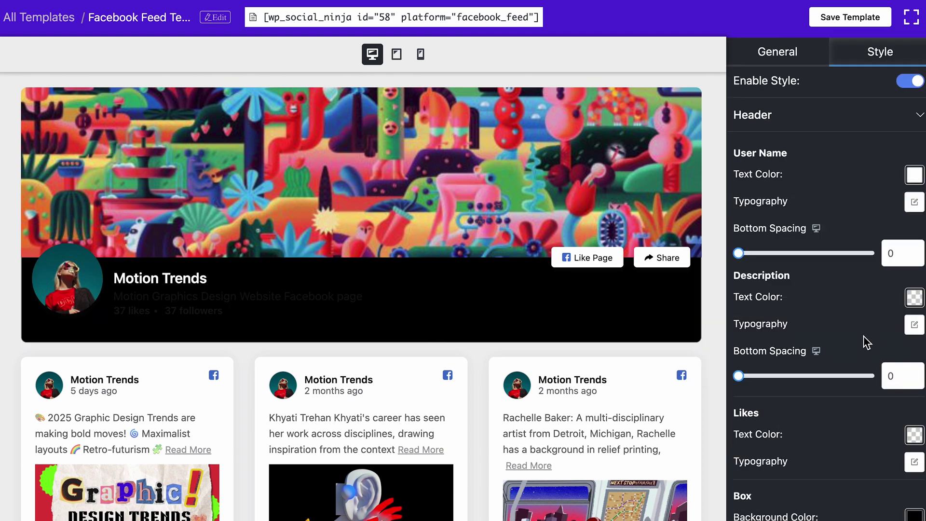
Step: Set the text colors of the header's description and likes to light gray shades
{"action": "left_click", "coordinate": [915, 298]}
{"action": "left_click", "coordinate": [718, 461]}
{"action": "left_click", "coordinate": [875, 469]}
{"action": "left_click", "coordinate": [915, 435]}
{"action": "left_click", "coordinate": [718, 381]}
{"action": "left_click", "coordinate": [891, 377]}
{"action": "left_click", "coordinate": [874, 122]}
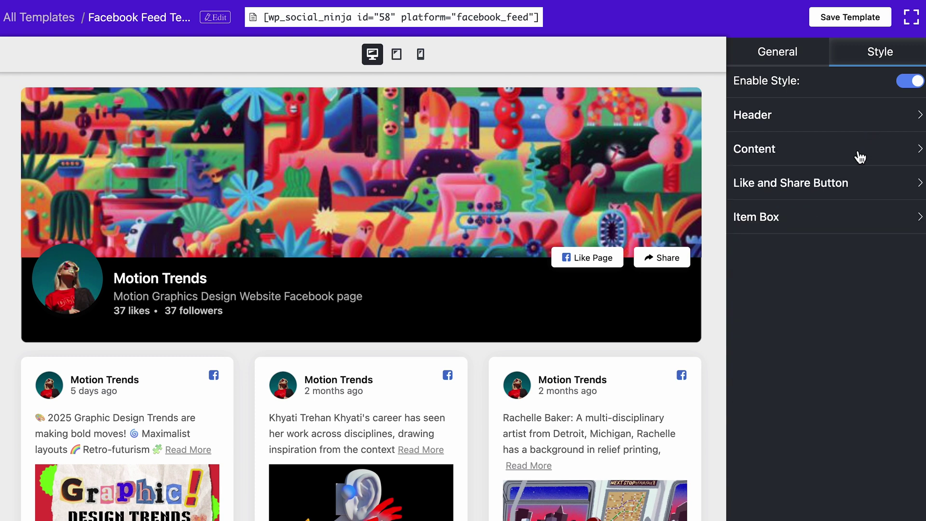
Step: Set the author name text color in the feed's content to blue
{"action": "left_click", "coordinate": [857, 155]}
{"action": "left_click", "coordinate": [921, 211]}
{"action": "left_click", "coordinate": [867, 374]}
{"action": "left_click", "coordinate": [896, 394]}
{"action": "left_click", "coordinate": [891, 162]}
Step: Look over the style options for the Like and Share buttons and the Item Box
{"action": "left_click", "coordinate": [889, 183]}
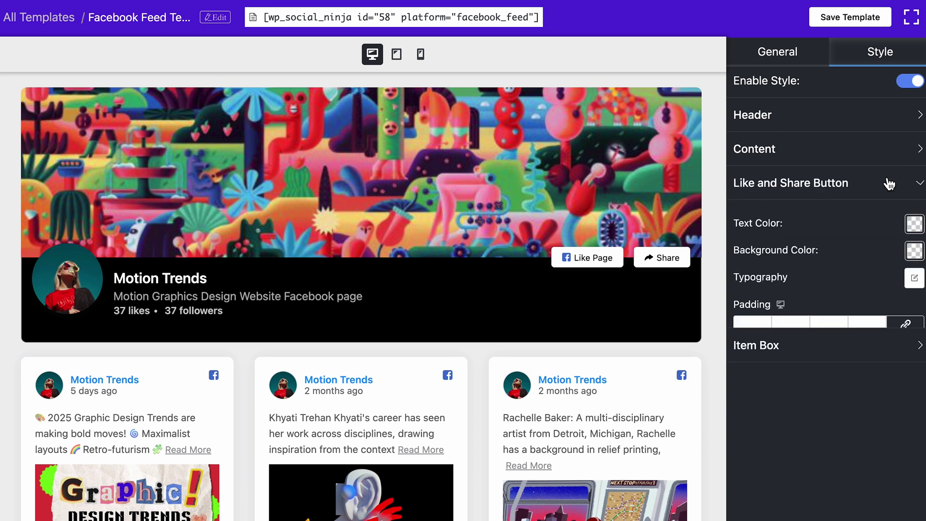
{"action": "left_click", "coordinate": [885, 182]}
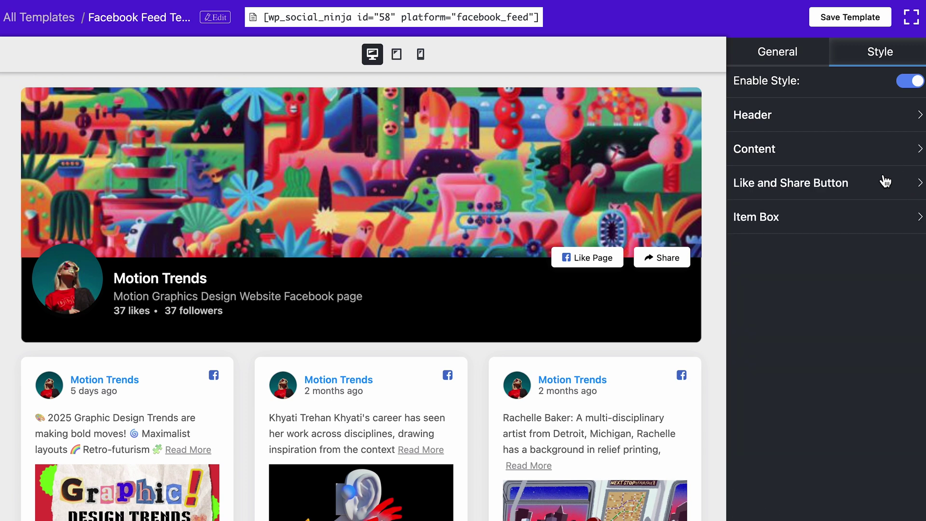
{"action": "left_click", "coordinate": [871, 222]}
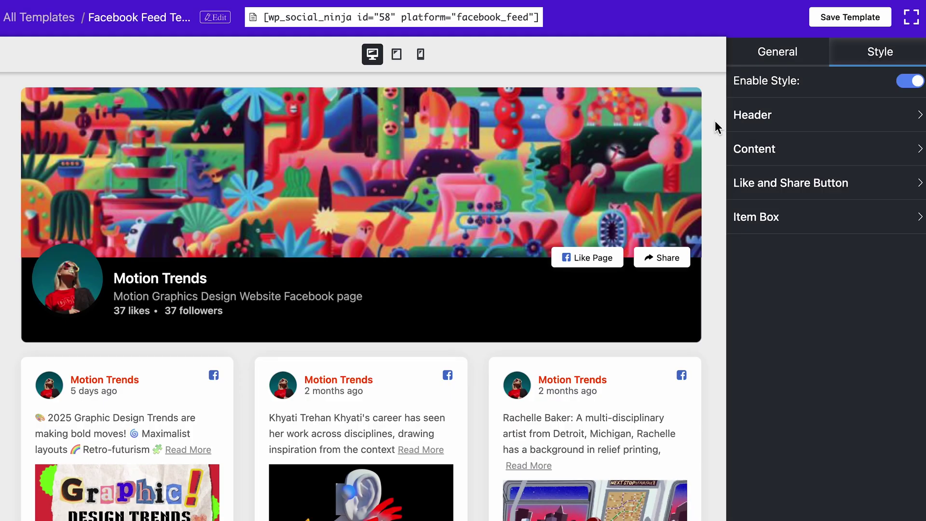
Step: Save the template and insert its shortcode [wp_social_ninja id="58" platform="facebook_feed"] into a new WordPress page
{"action": "left_click", "coordinate": [852, 22]}
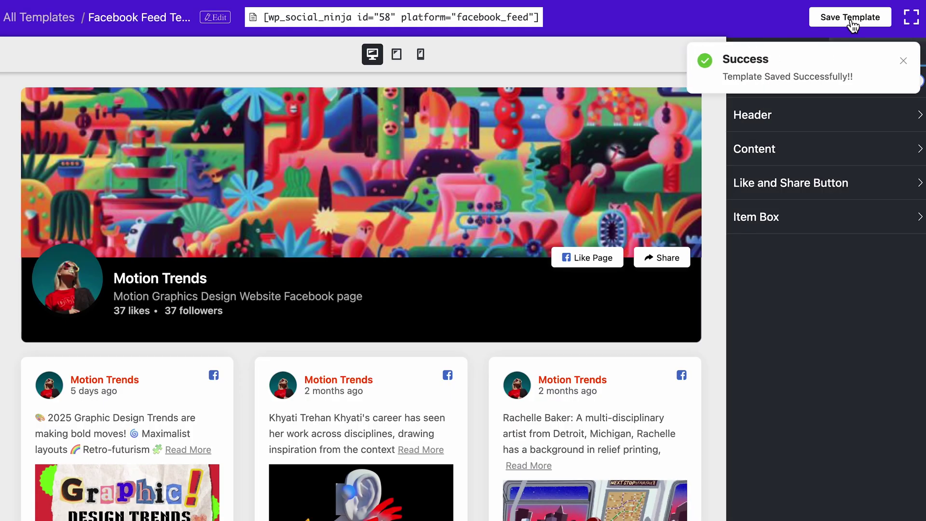
{"action": "left_click", "coordinate": [497, 18]}
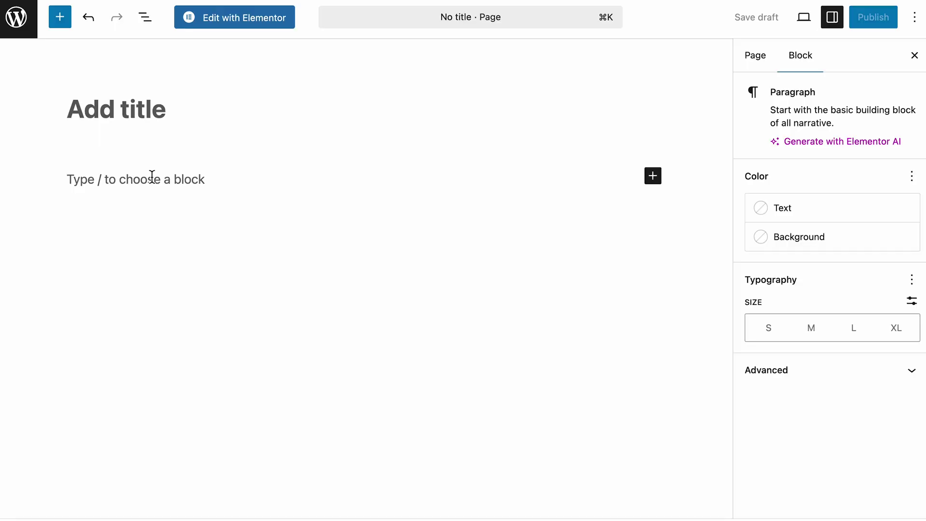
{"action": "key", "text": "super+v"}
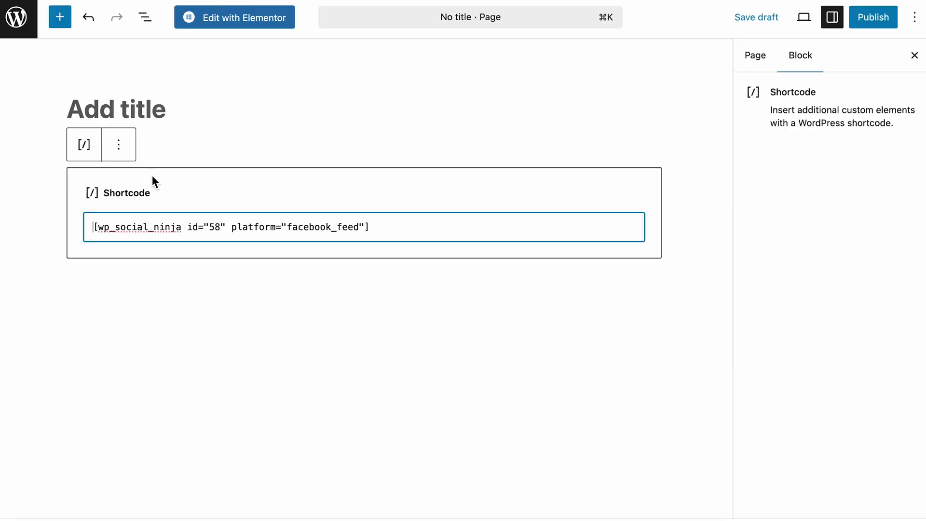
Step: Publish the page without a title and look through the Facebook feed on the live page
{"action": "left_click", "coordinate": [882, 22]}
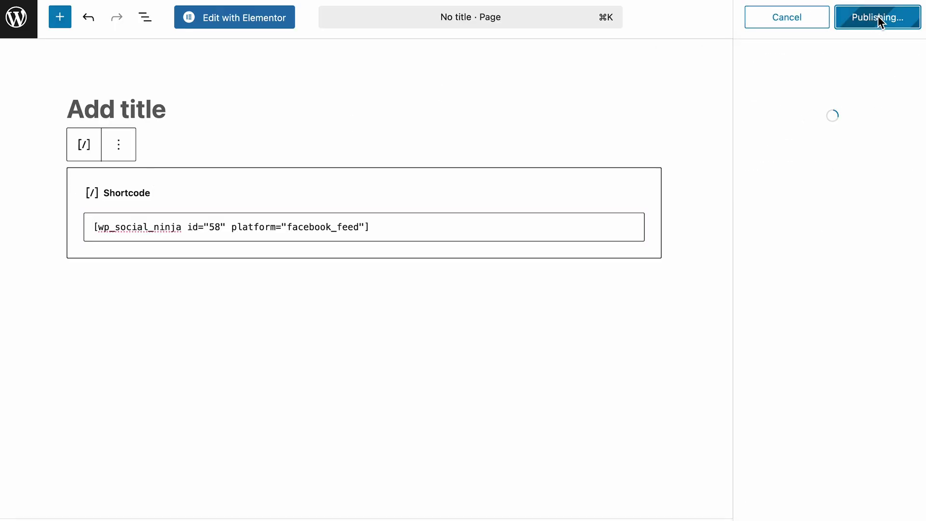
{"action": "left_click", "coordinate": [161, 504]}
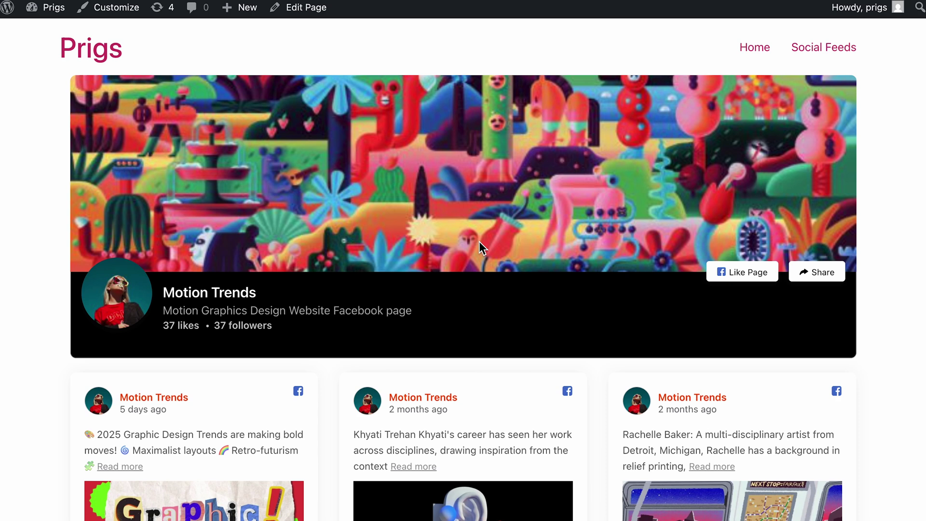
{"action": "scroll", "coordinate": [480, 241], "scroll_direction": "down", "scroll_amount": 15}
{"action": "scroll", "coordinate": [480, 248], "scroll_direction": "up", "scroll_amount": 15}
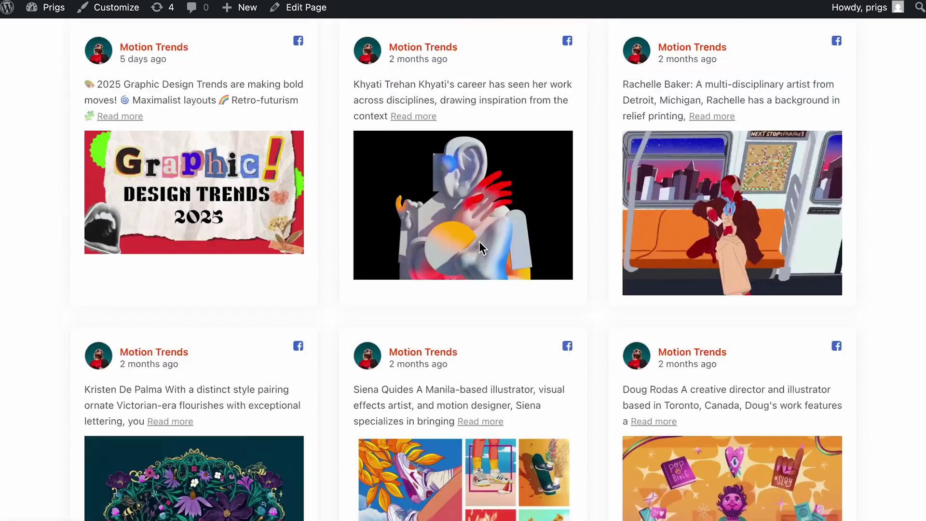